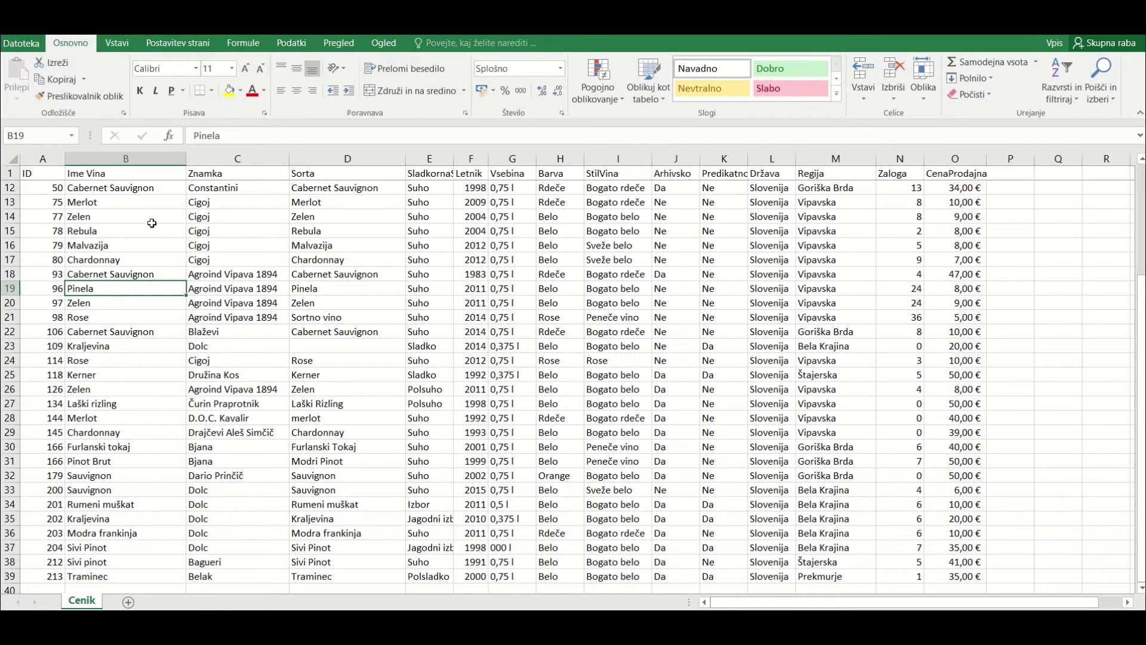
# Create a pivot table on a new worksheet from the entire Cenik data range A1:O39.
pyautogui.click(95, 189)
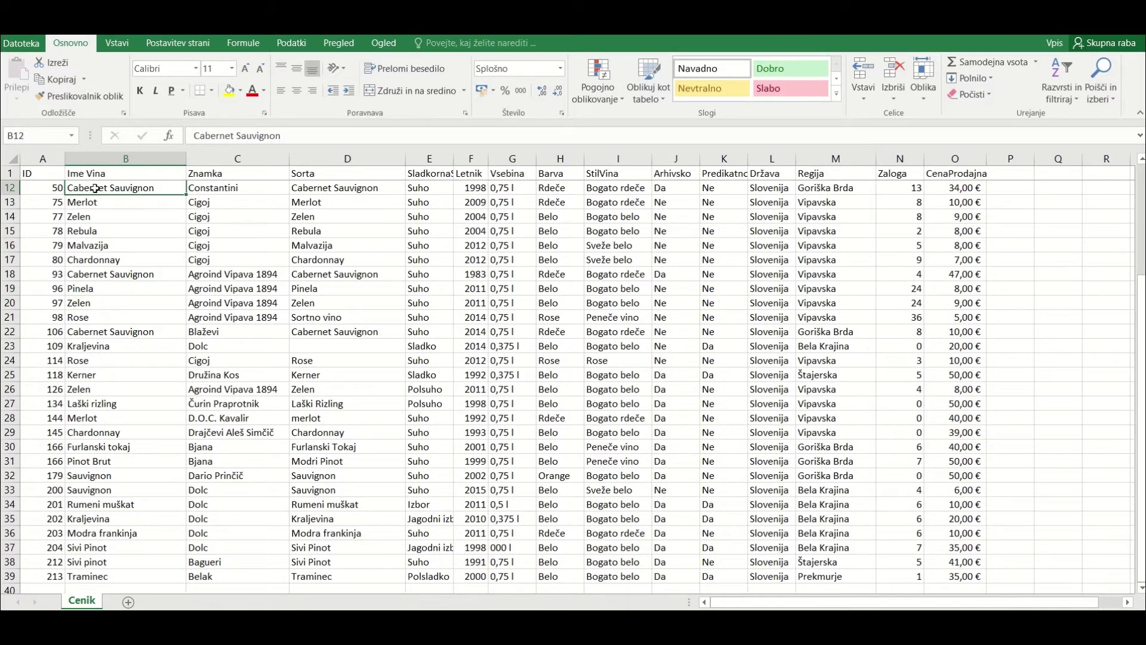
pyautogui.hotkey('ctrl', 'a')
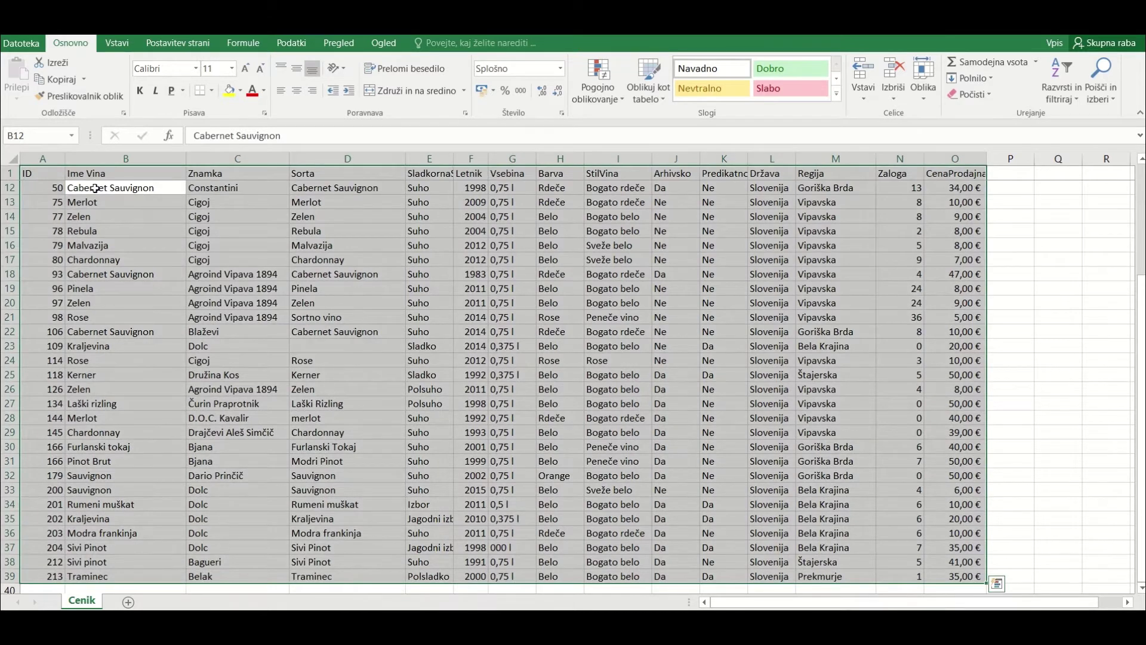
pyautogui.click(116, 48)
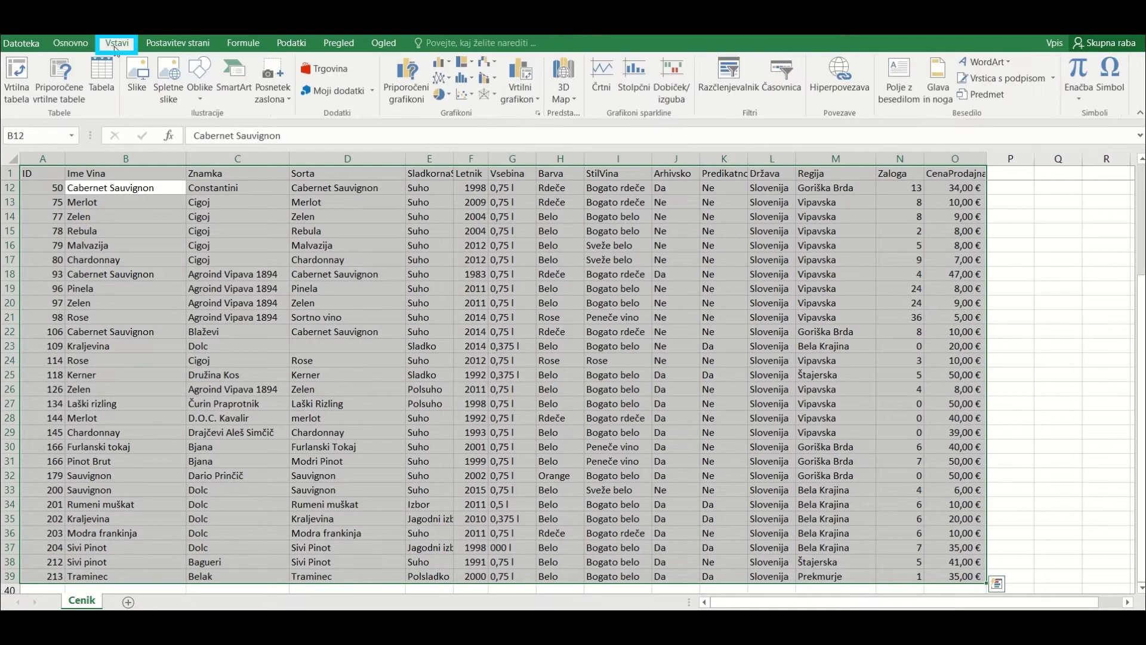
pyautogui.click(20, 95)
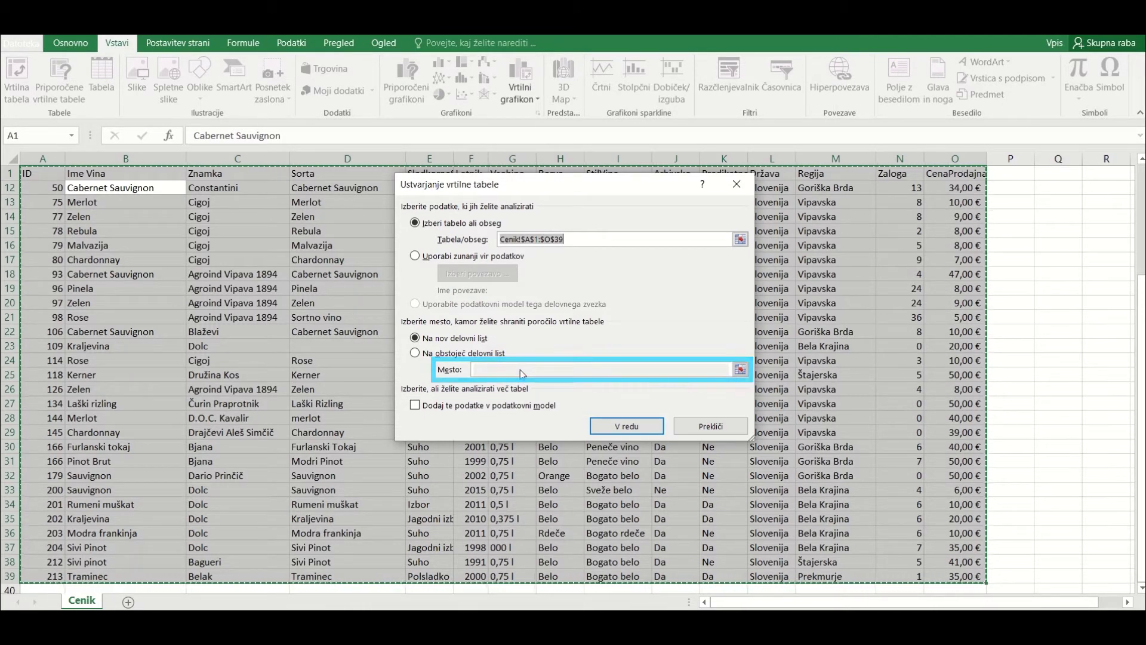
pyautogui.click(619, 427)
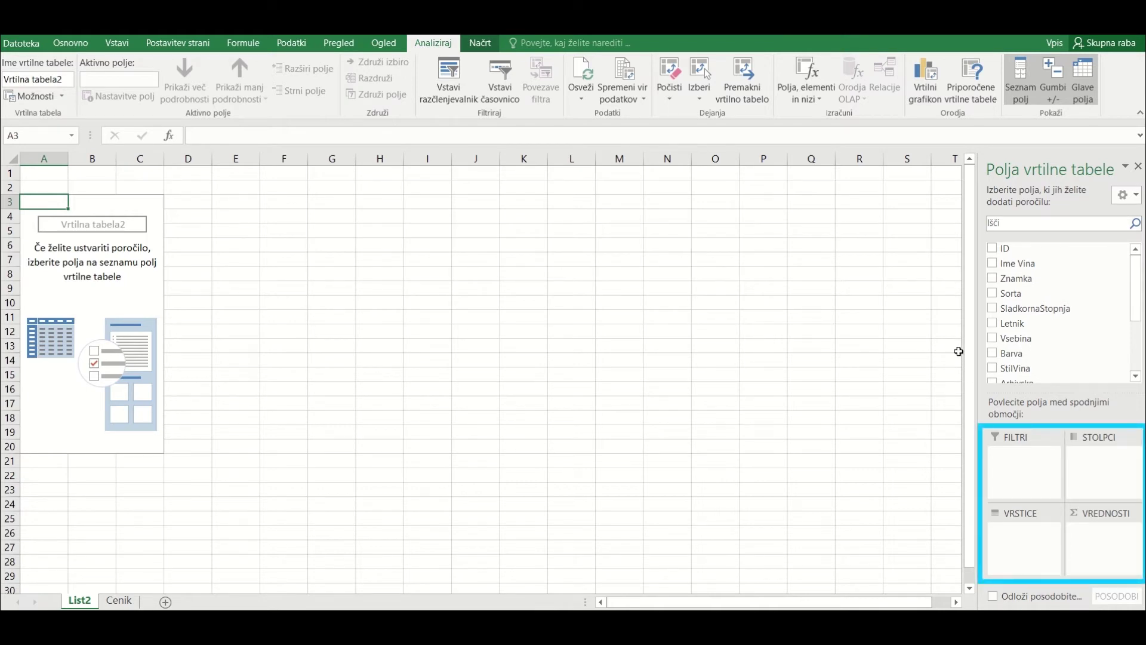
# Set Znamka and Letnik as the pivot table's row fields, in that order, and add Zaloga as the summed value field.
pyautogui.click(993, 278)
pyautogui.click(993, 323)
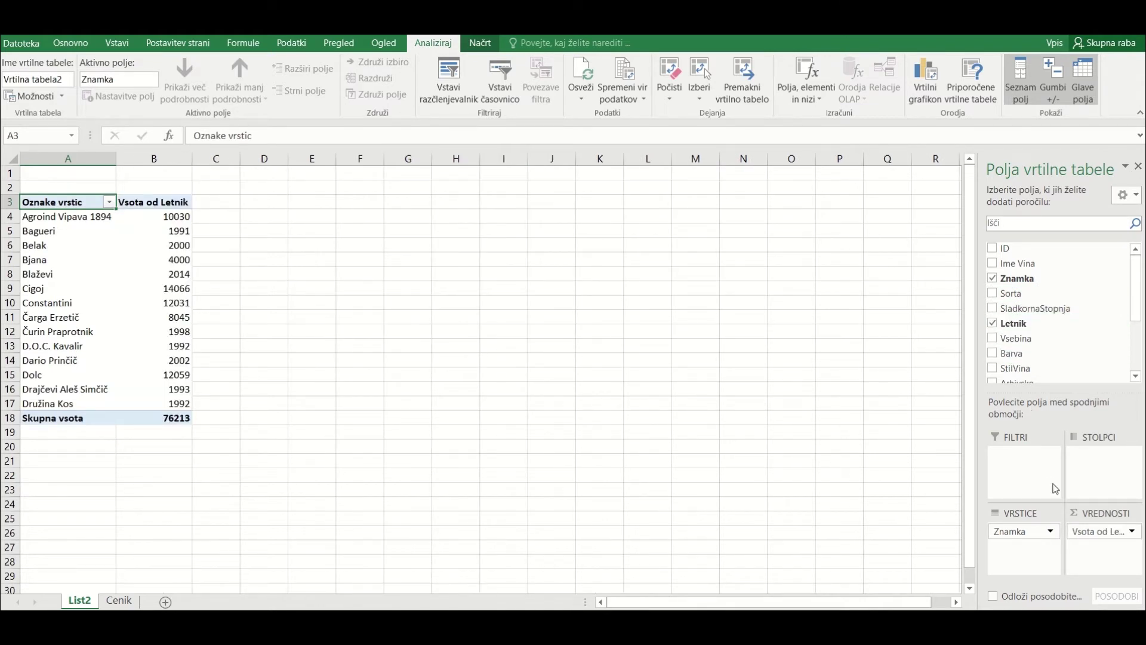
pyautogui.moveTo(1088, 533); pyautogui.dragTo(1037, 554)
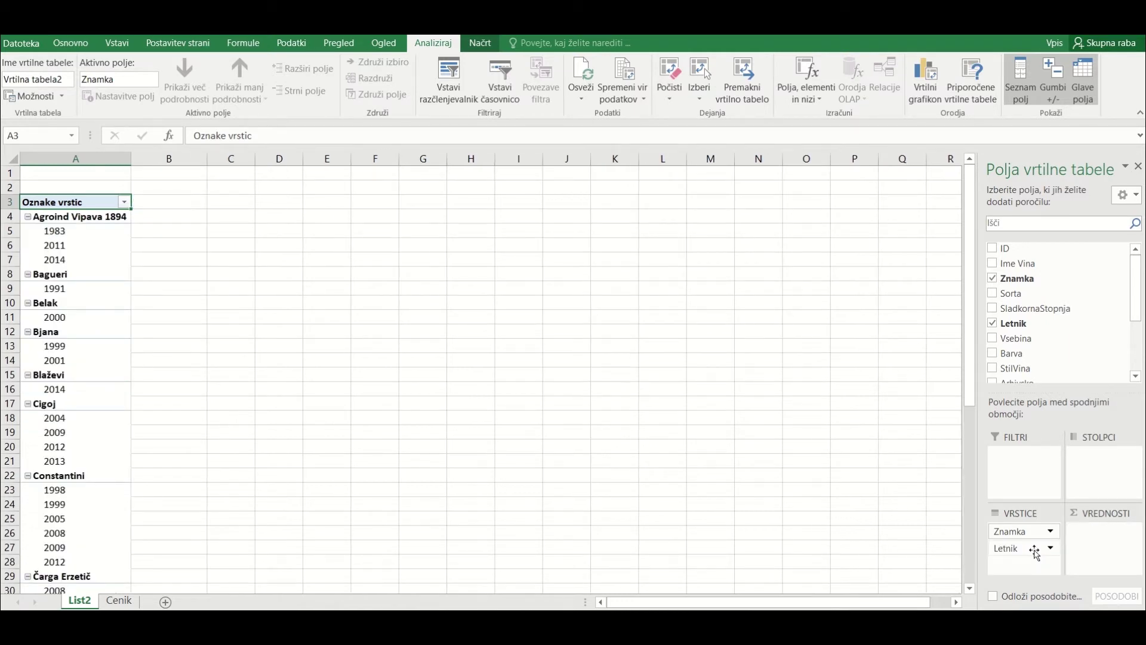
pyautogui.moveTo(1037, 554)
pyautogui.mouseDown()
pyautogui.moveTo(1099, 457)
pyautogui.moveTo(1058, 552)
pyautogui.moveTo(1029, 564)
pyautogui.moveTo(1017, 550)
pyautogui.mouseUp()
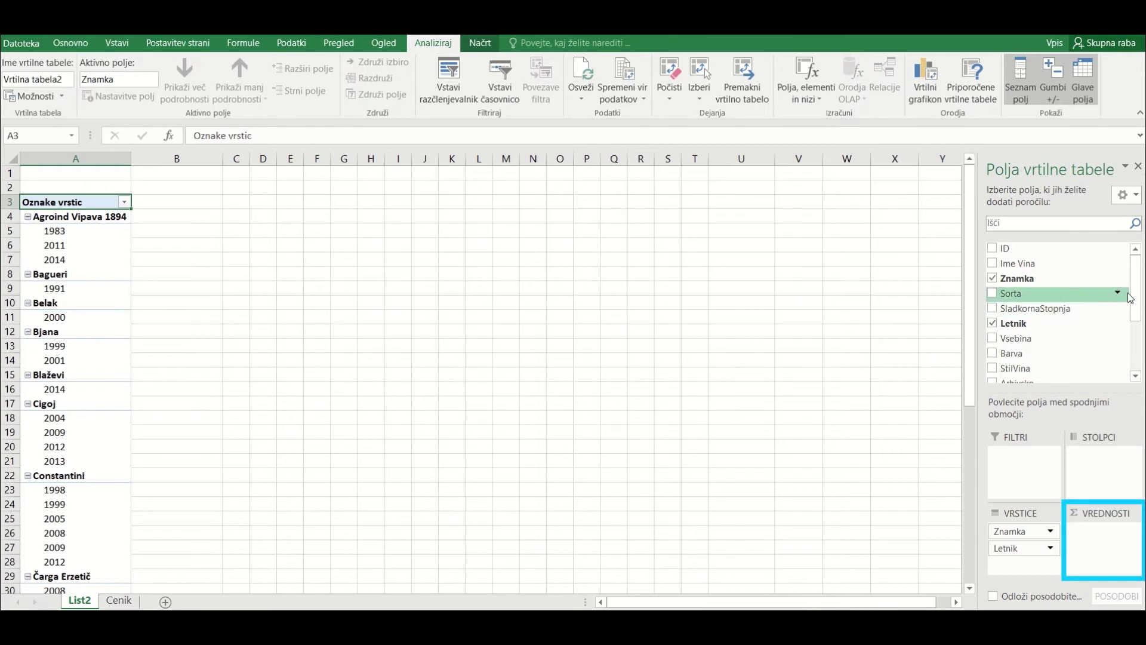
pyautogui.moveTo(1134, 298); pyautogui.dragTo(1140, 347)
pyautogui.moveTo(1014, 340); pyautogui.dragTo(1094, 535)
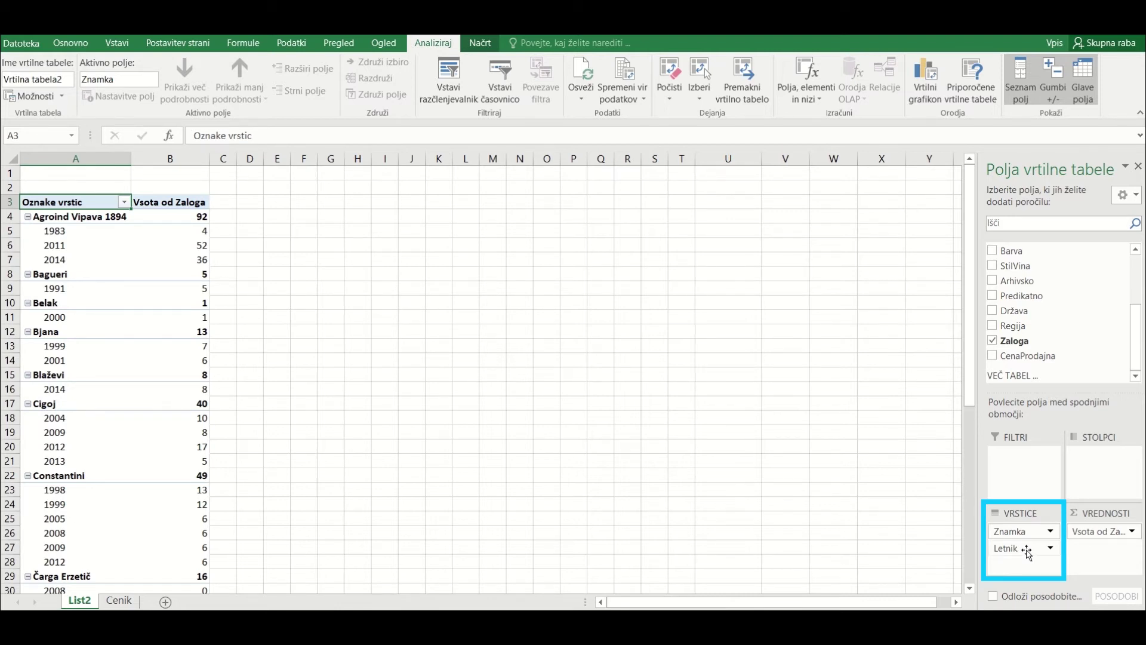
# Try Letnik above Znamka in the row fields, and restore the order with Letnik nested under Znamka.
pyautogui.moveTo(1026, 552); pyautogui.dragTo(1027, 531)
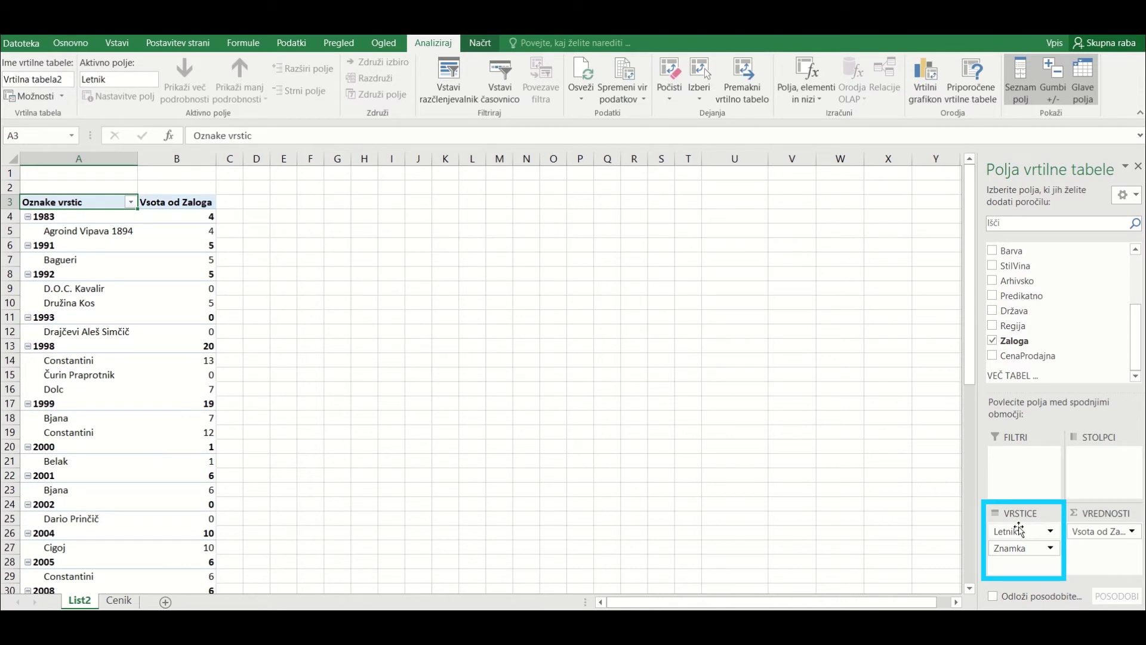
pyautogui.moveTo(1019, 528); pyautogui.dragTo(1015, 566)
pyautogui.moveTo(1012, 564); pyautogui.dragTo(1012, 567)
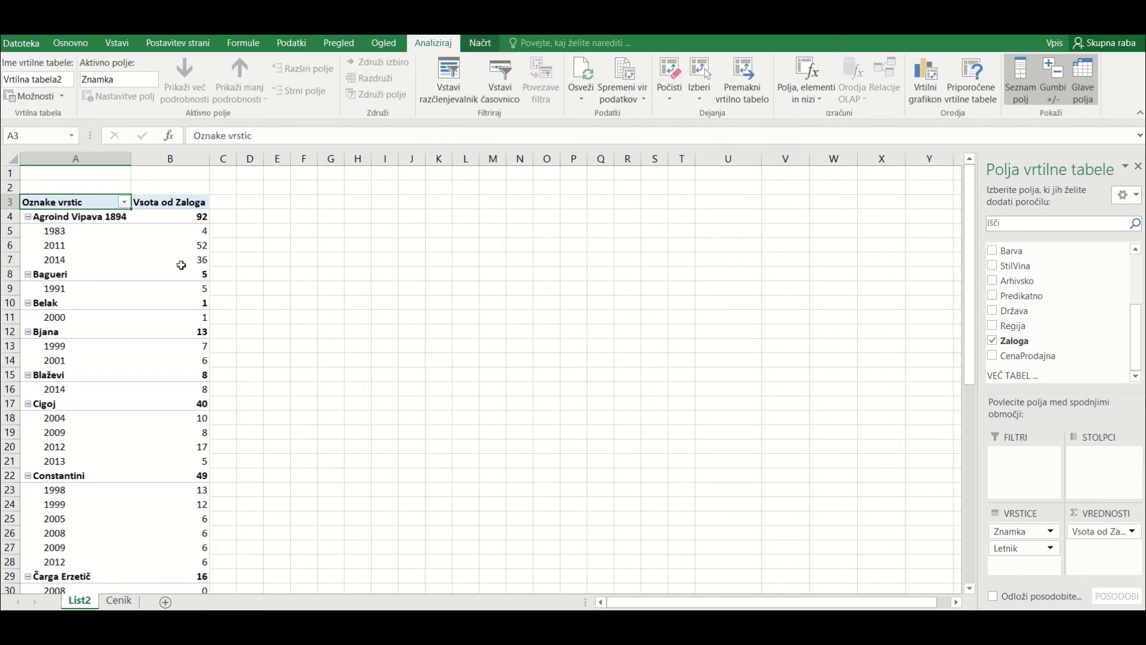
# Extract the source records behind the 2011 Zaloga sum of Agroind Vipava 1894 to a new sheet, and return to the pivot table on List2.
pyautogui.moveTo(163, 245)
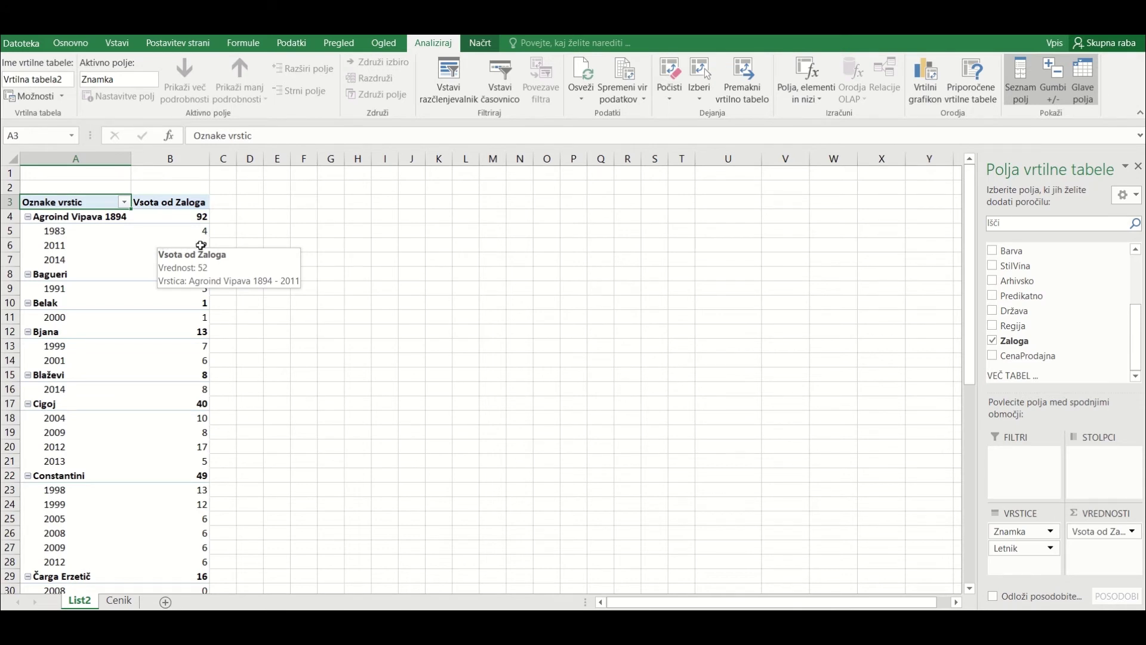
pyautogui.doubleClick(144, 245)
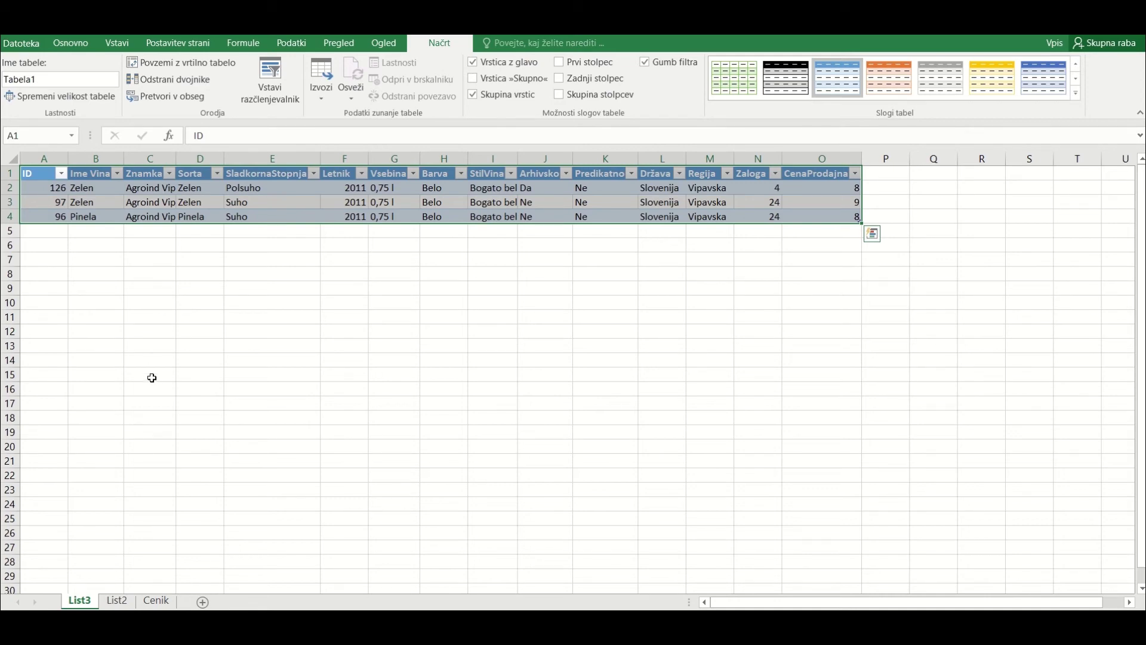
pyautogui.click(156, 601)
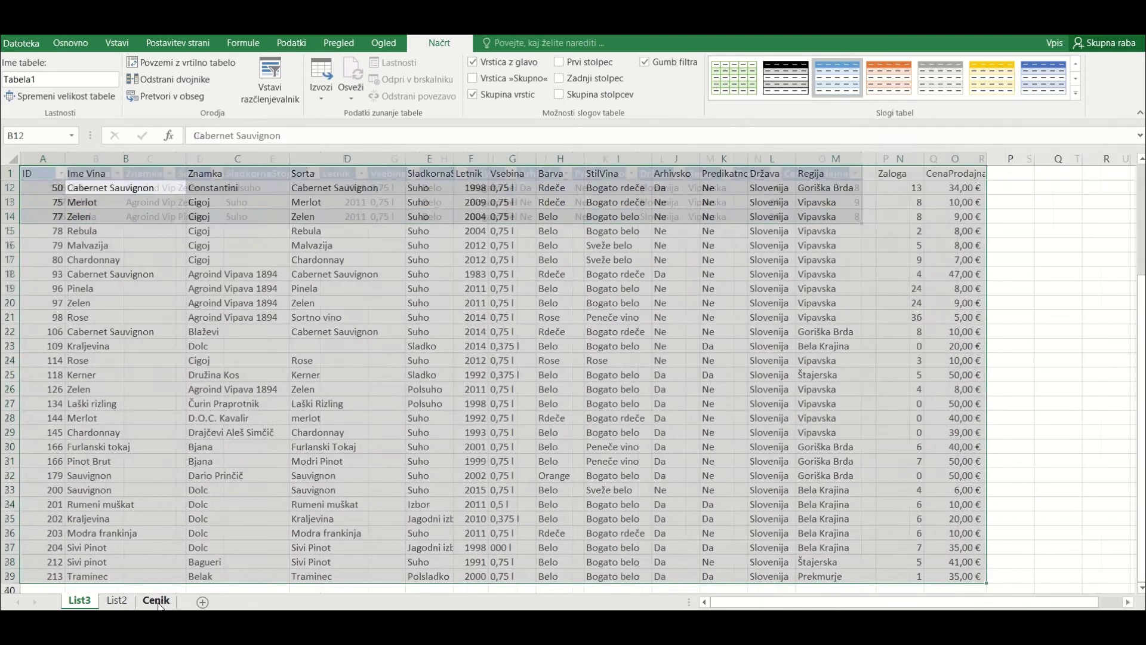
pyautogui.click(127, 599)
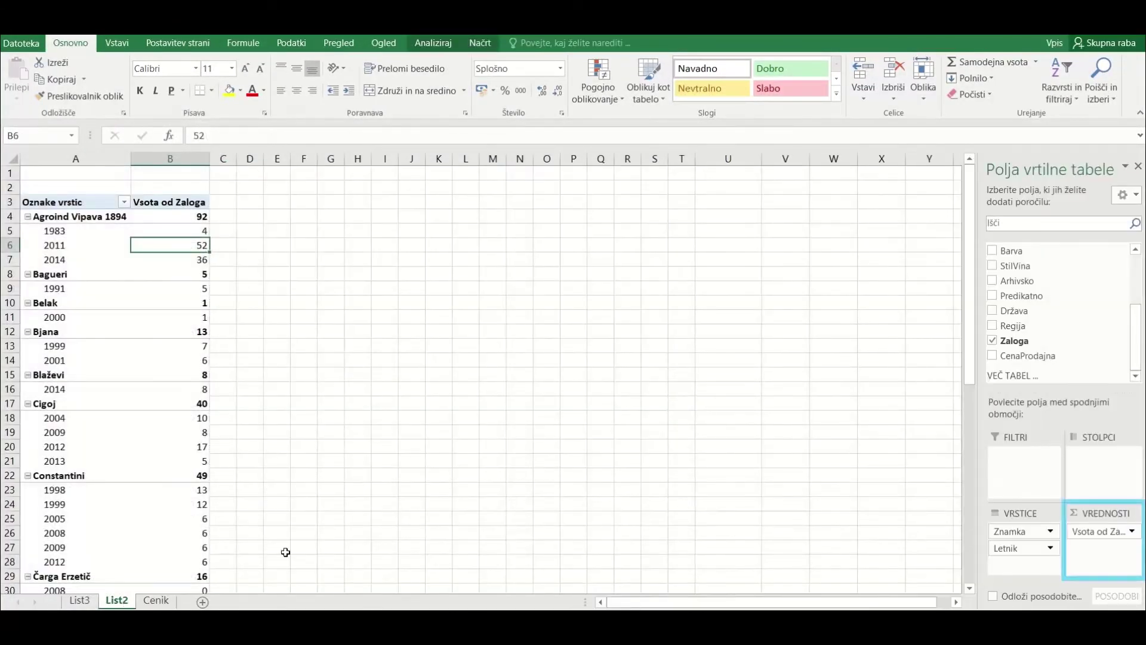
# Enter "Povprečna zaloga" as the custom name of the Zaloga value field, and summarize the field by Povprečje.
pyautogui.click(1132, 532)
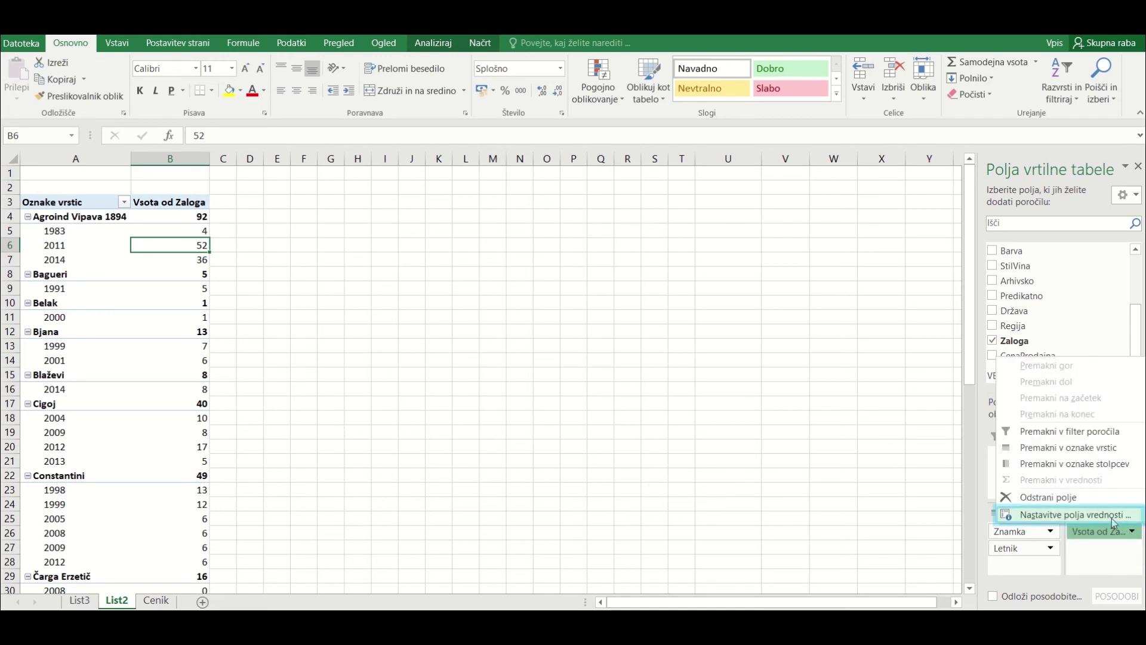
pyautogui.click(1072, 516)
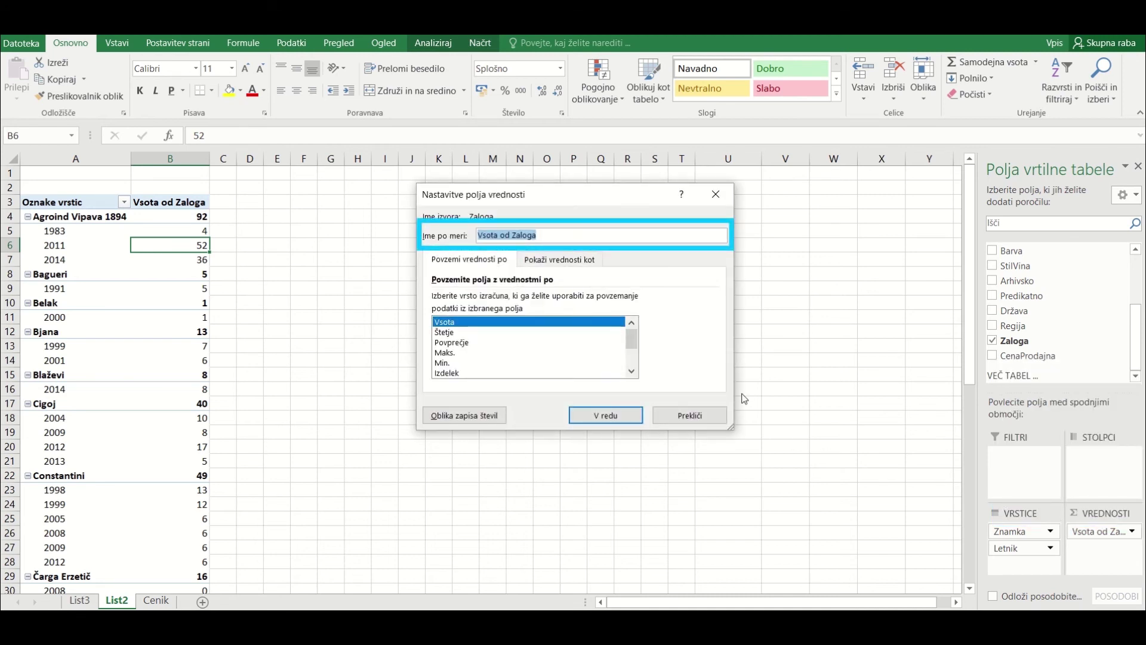
pyautogui.press('BackSpace')
pyautogui.write('P')
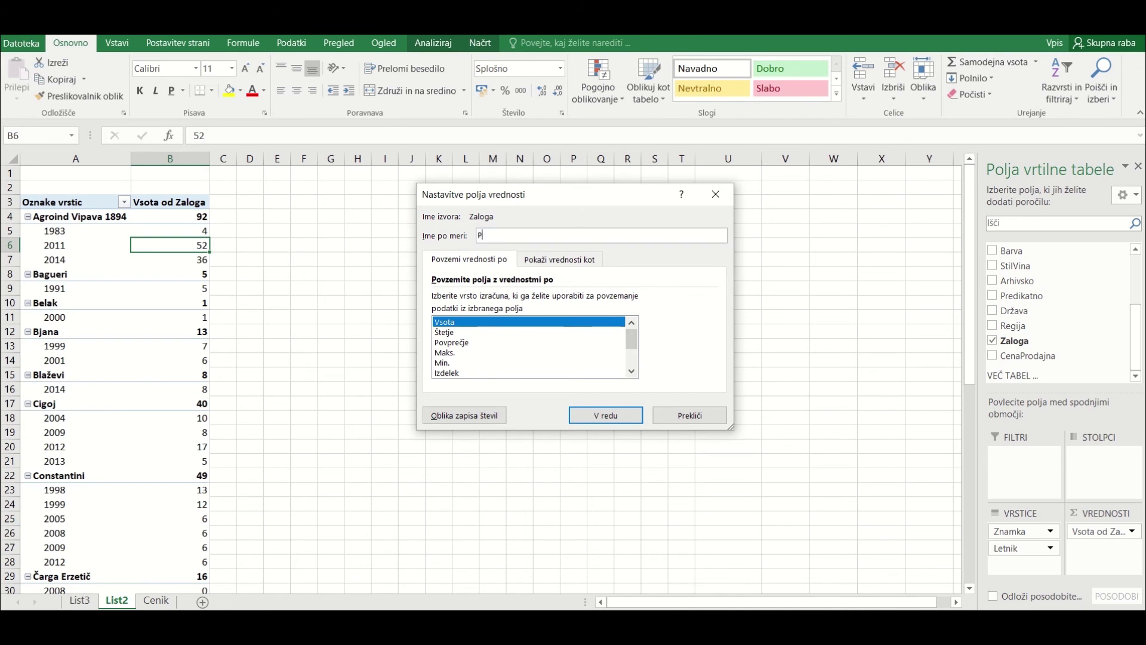
pyautogui.write('ovprečna zaloga')
pyautogui.click(452, 343)
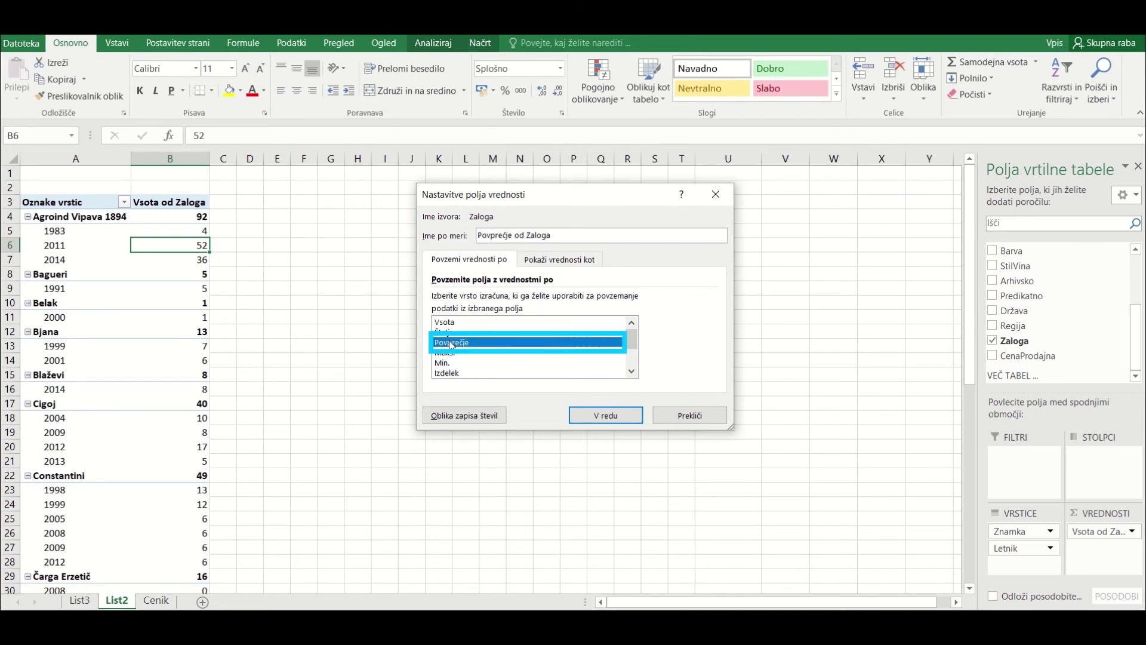
pyautogui.click(608, 416)
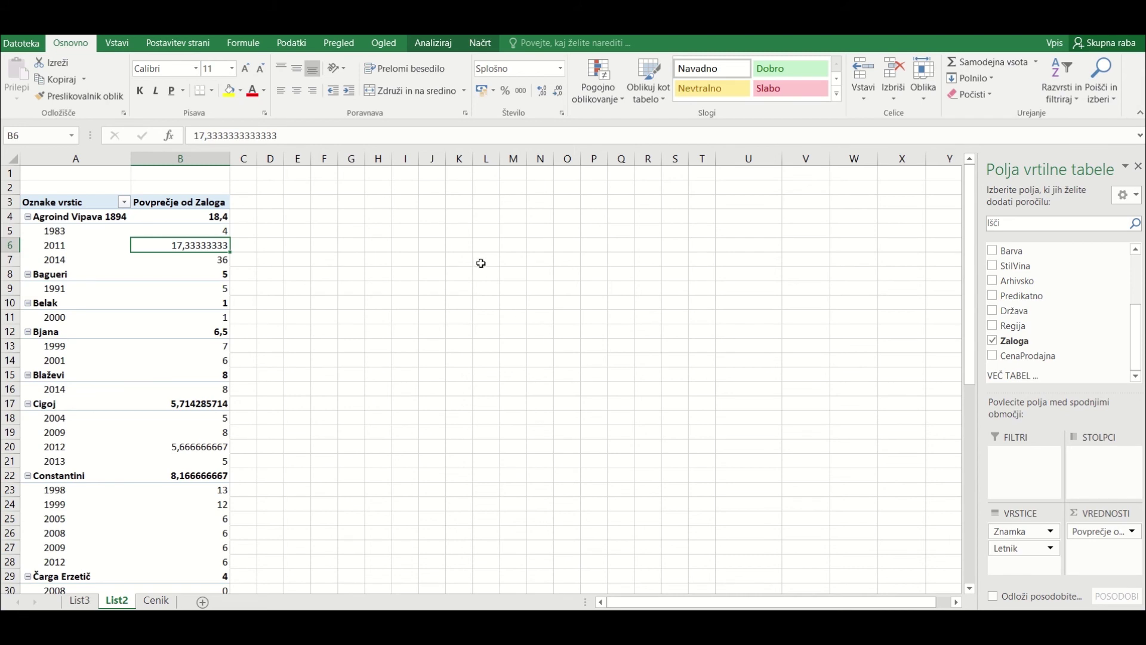
# Redefine the pivot table's data source by clearing the range and reselecting Cenik!$A$1:$O$39.
pyautogui.click(436, 47)
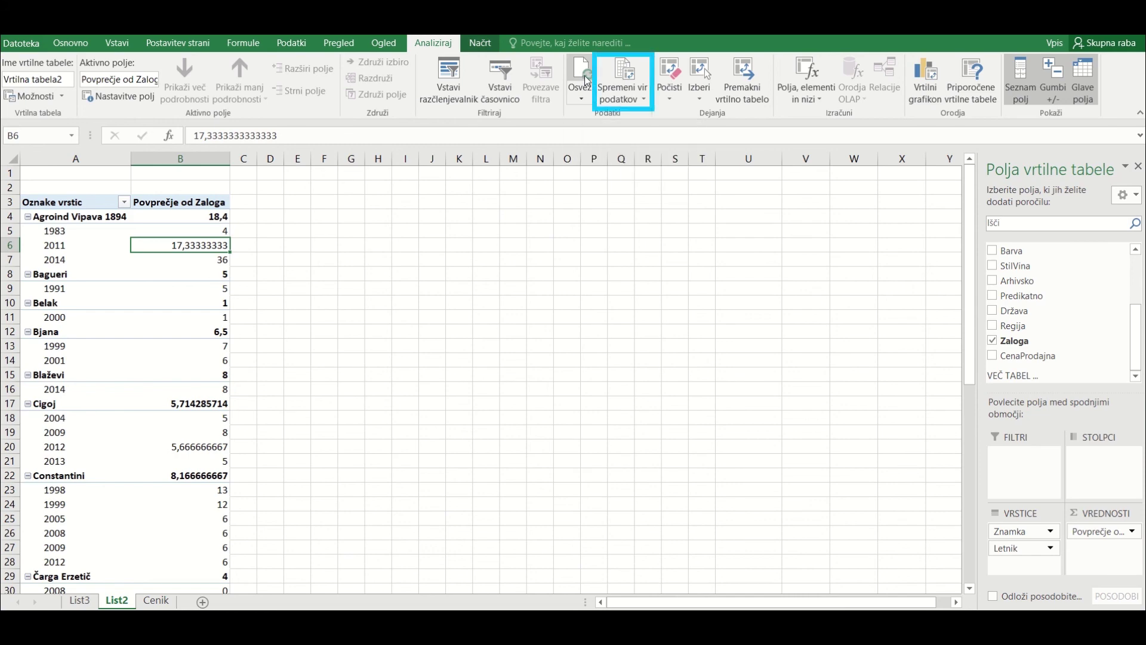
pyautogui.click(624, 77)
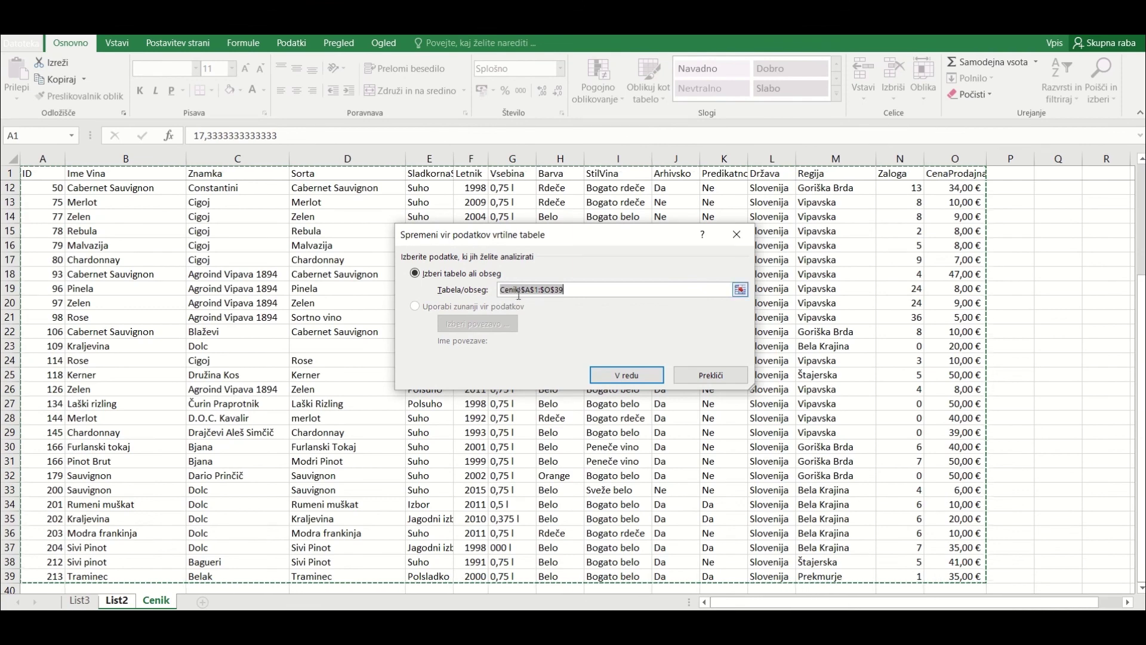
pyautogui.moveTo(575, 292); pyautogui.dragTo(485, 290)
pyautogui.press('Delete')
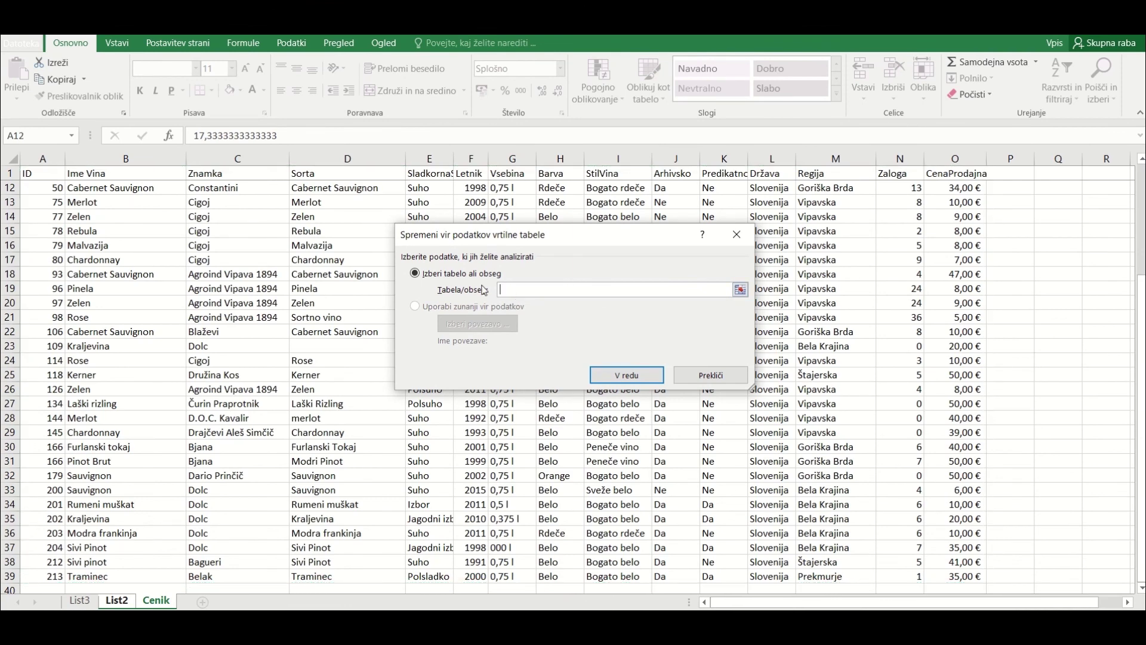
pyautogui.click(45, 173)
pyautogui.hotkey('ctrl', 'a')
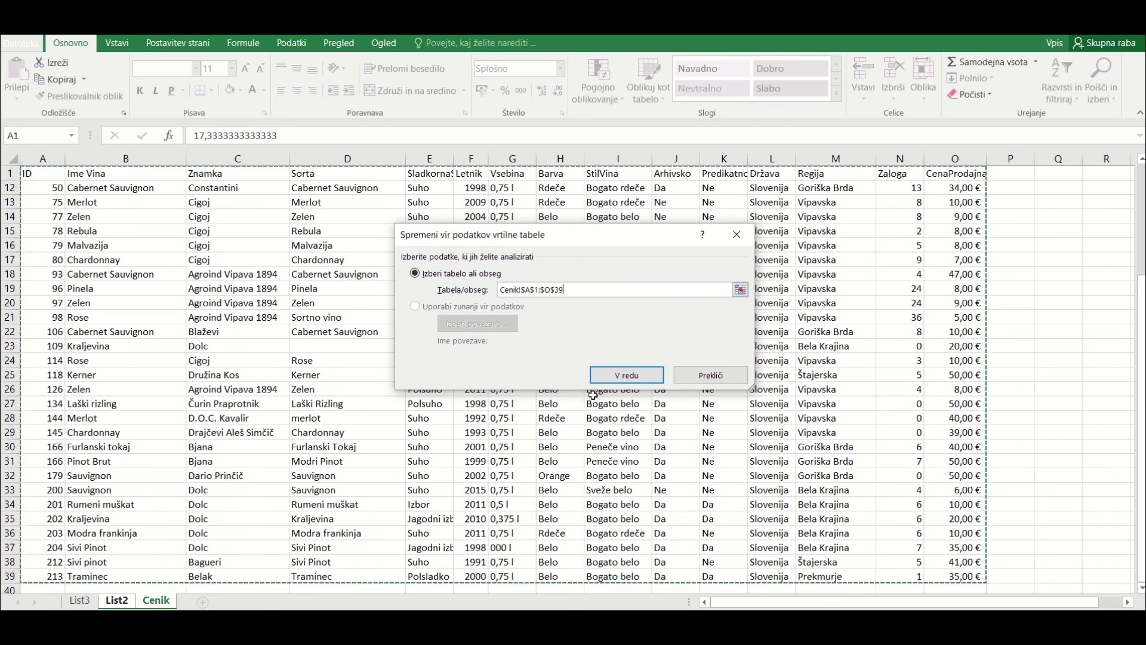
pyautogui.click(626, 375)
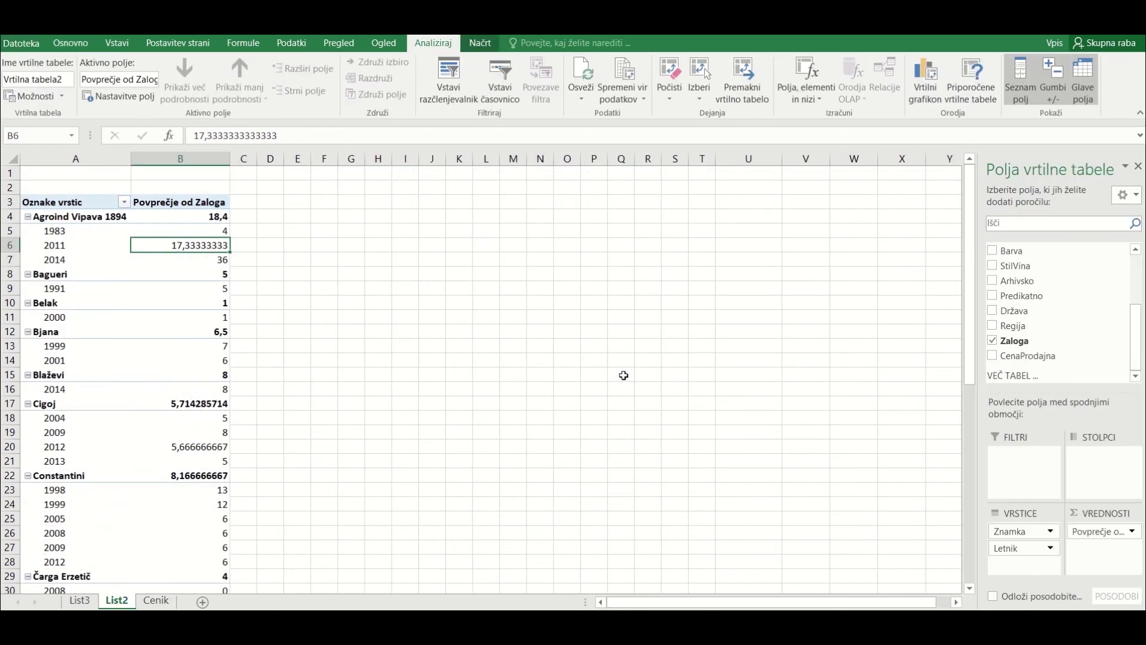